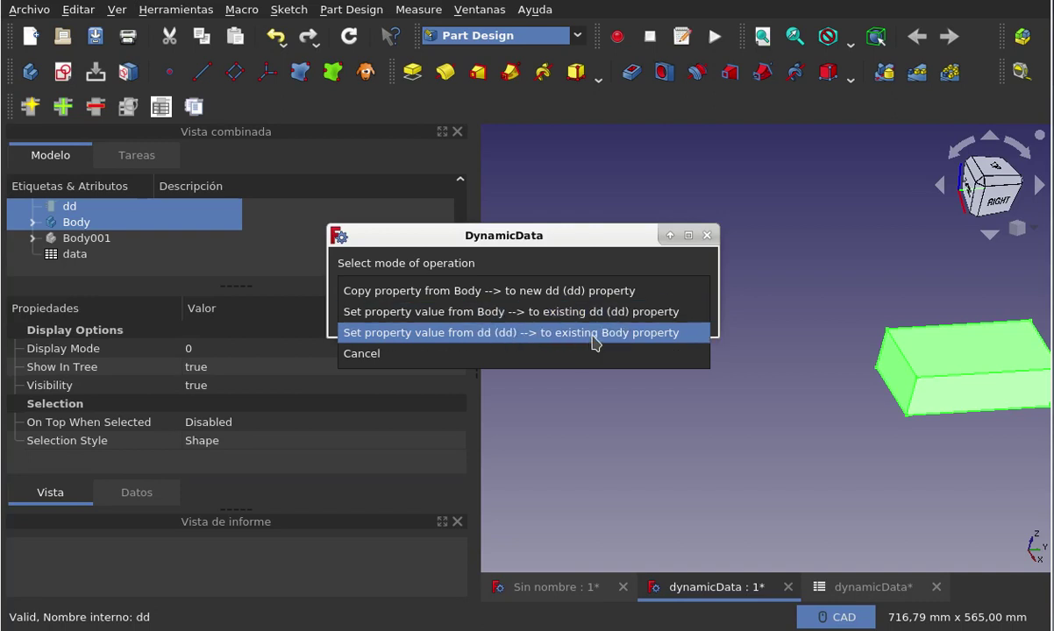
- Use DynamicData's set-from-dd mode to give Body's shape Color the ddColorDePrueba value
click(594, 343)
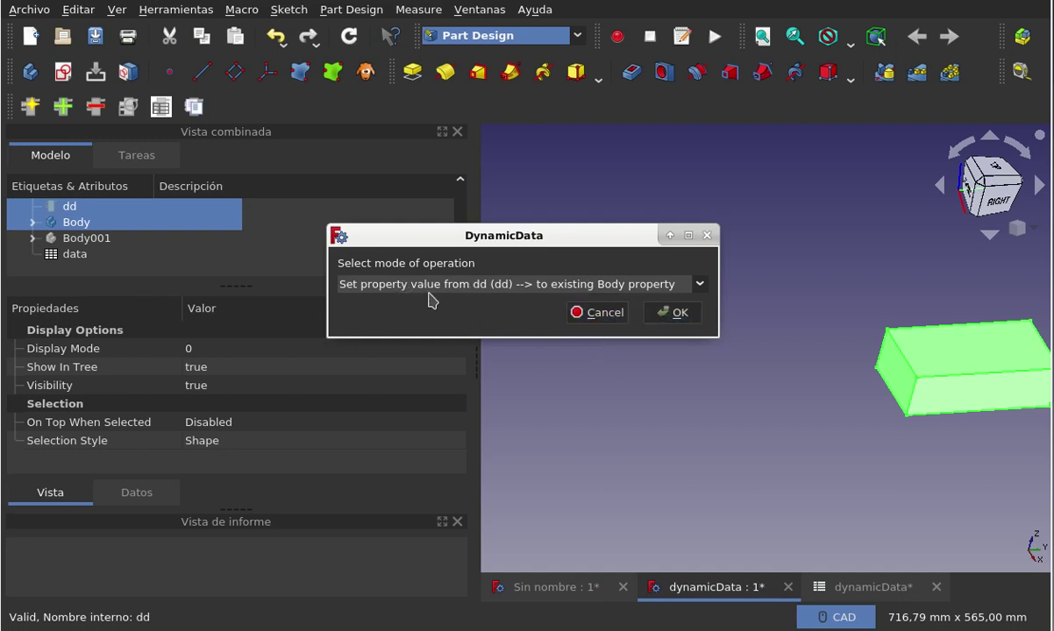
click(661, 313)
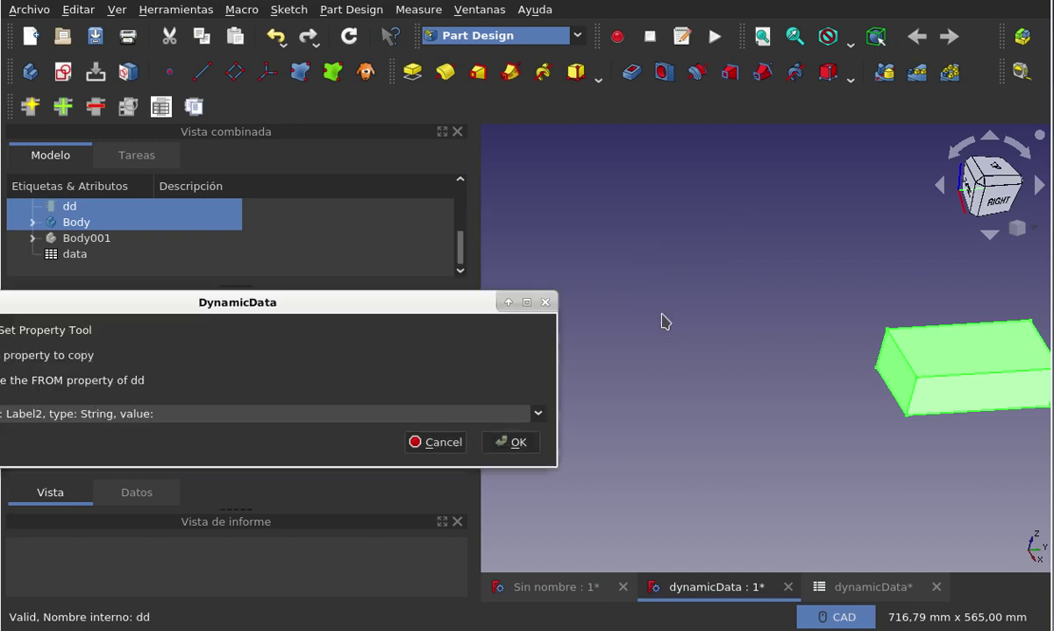
click(208, 421)
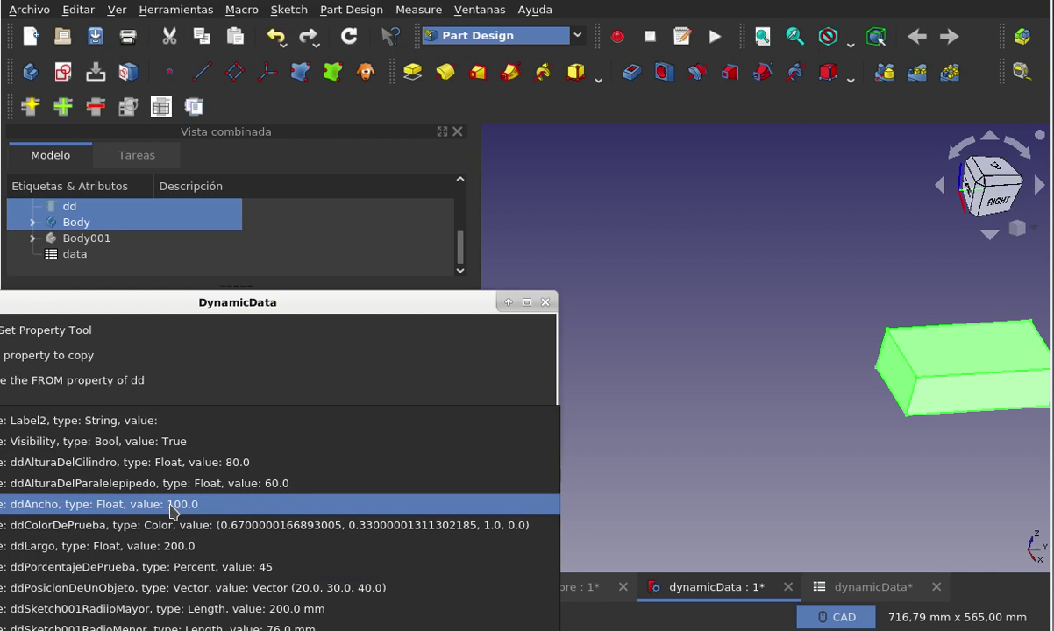
click(147, 530)
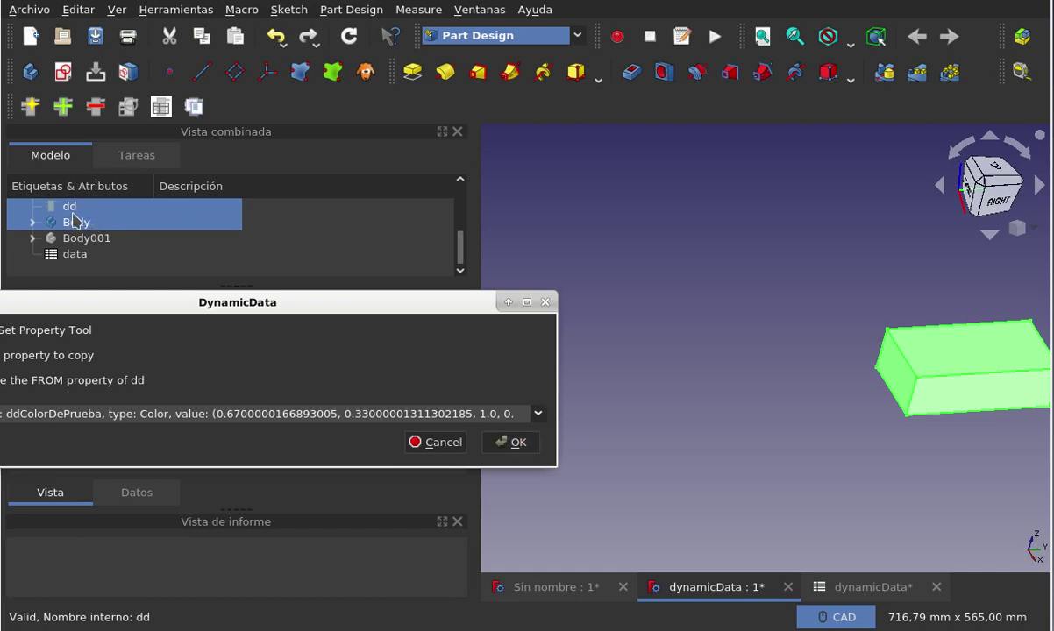
click(504, 444)
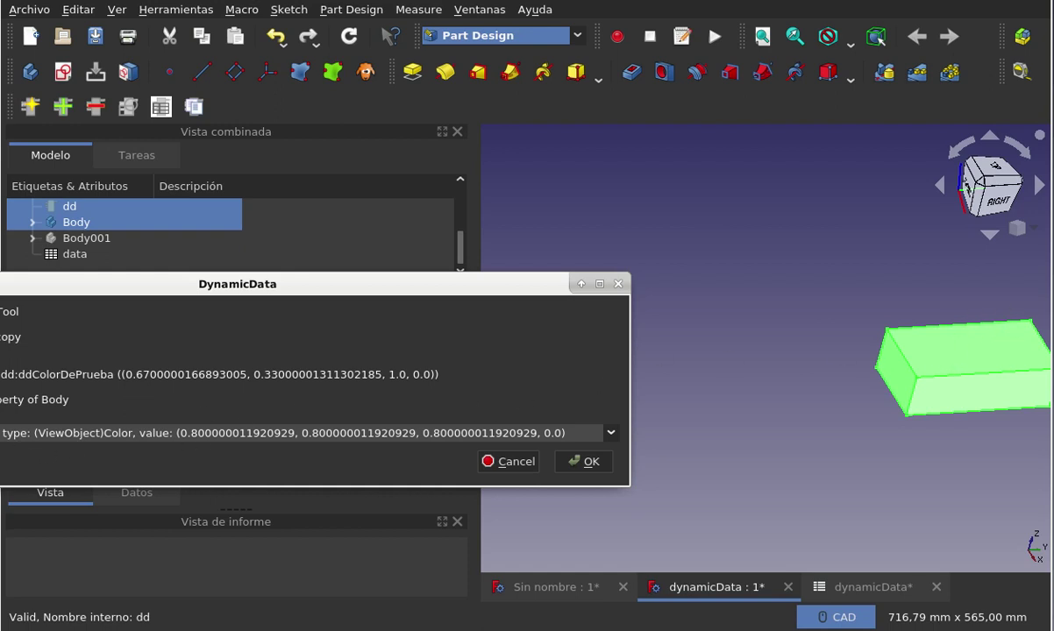
click(570, 463)
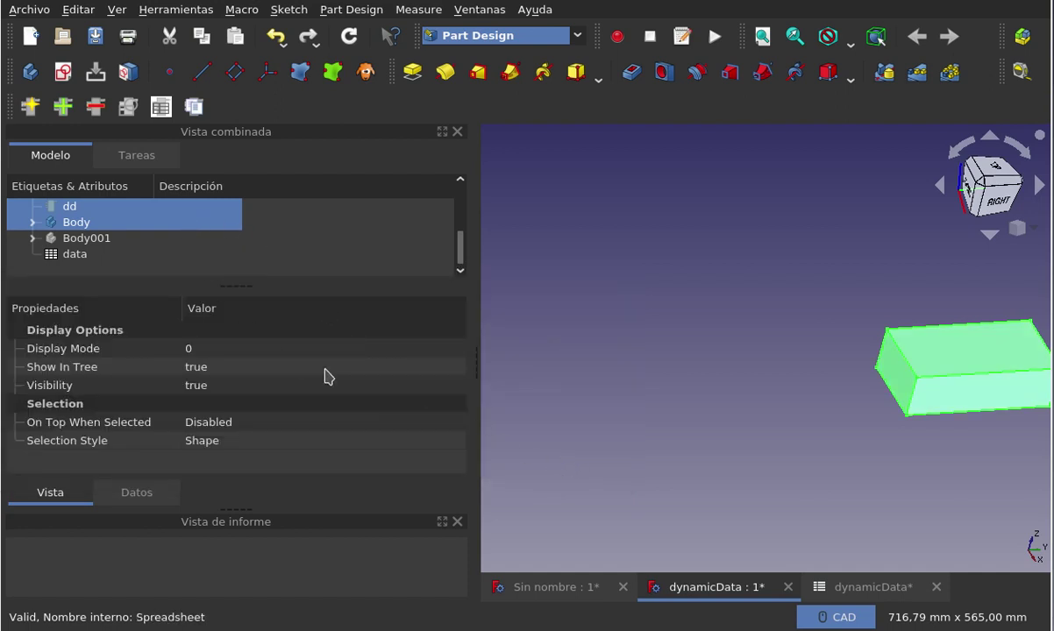
- Deselect to confirm the box looks purple, then select dd and Body together
click(518, 381)
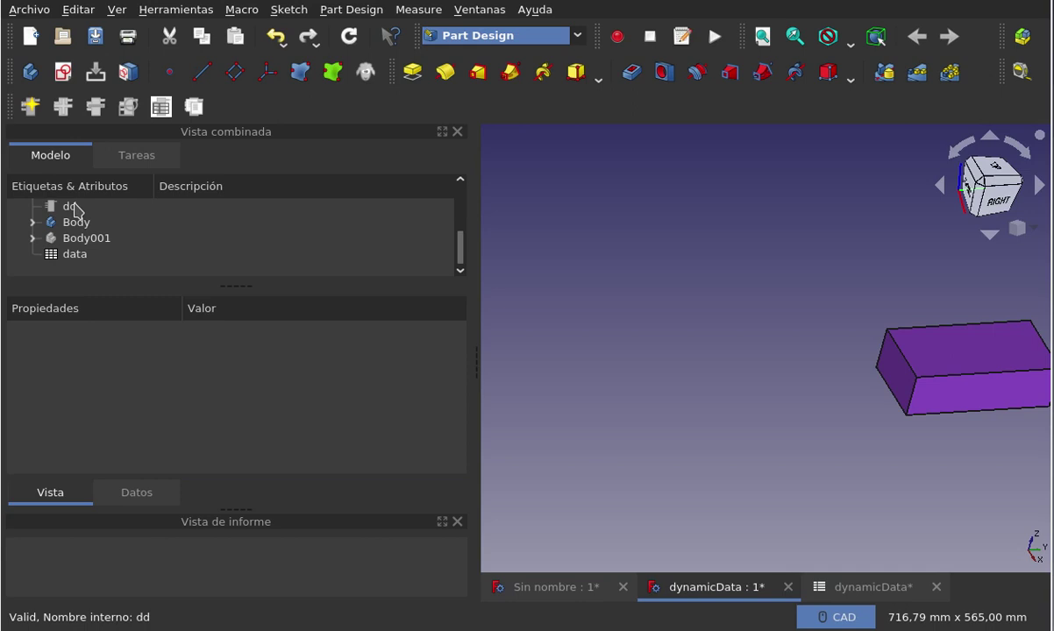
click(75, 209)
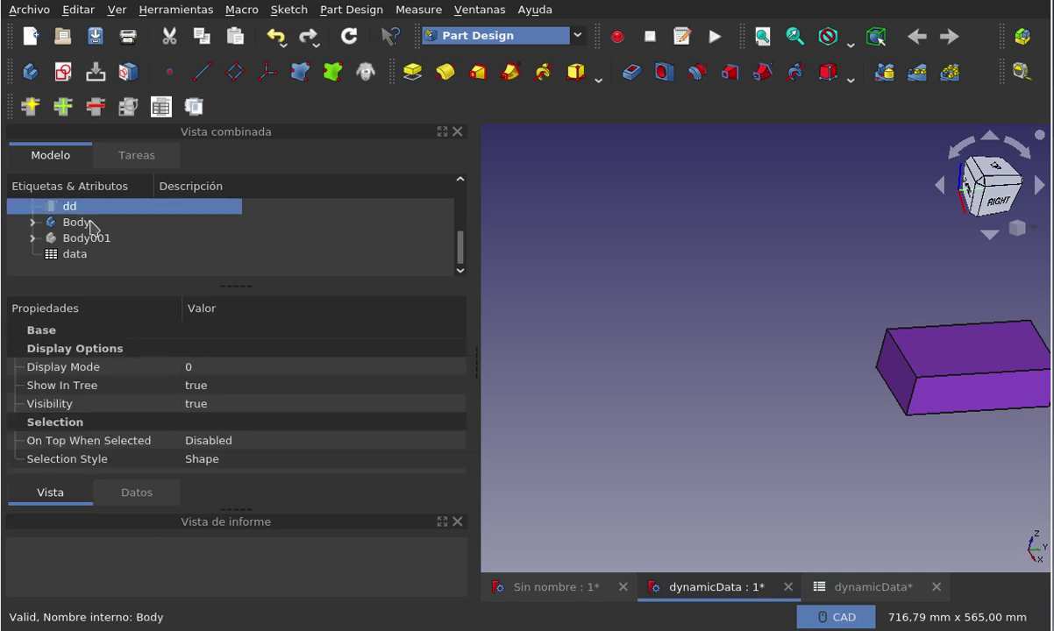
ctrl+click(91, 224)
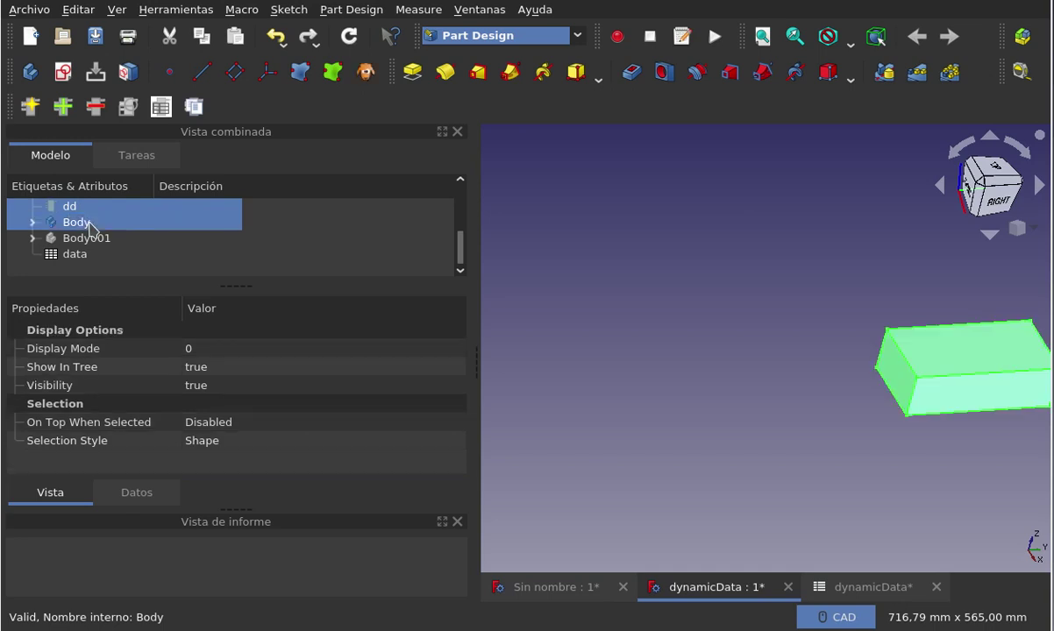
- Apply dd's ddPorcentajeDePrueba value of 45 to Body's transparency percent property
click(192, 107)
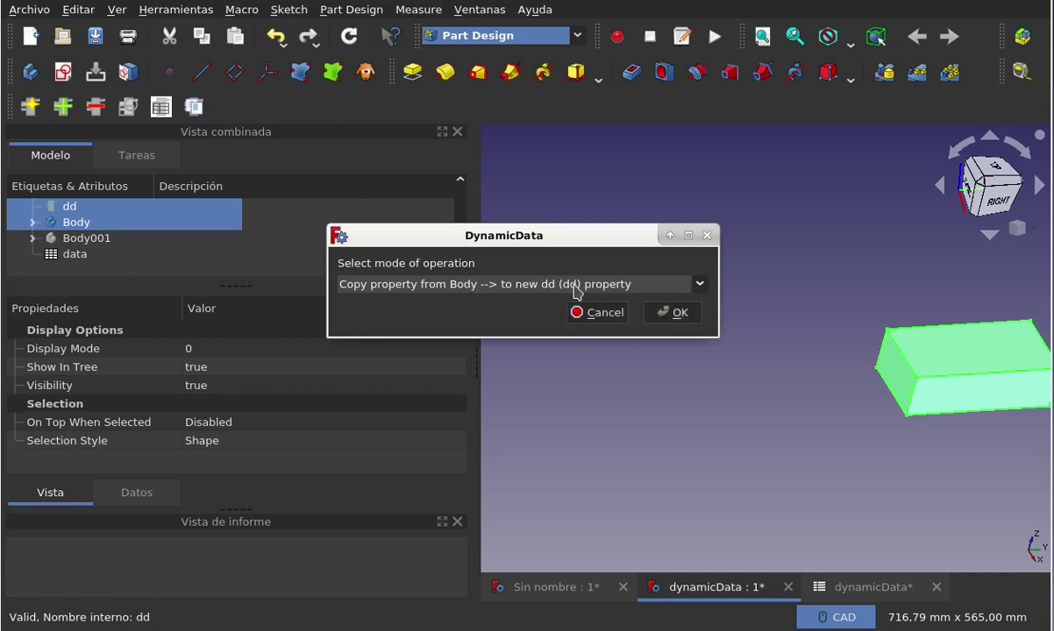
click(653, 279)
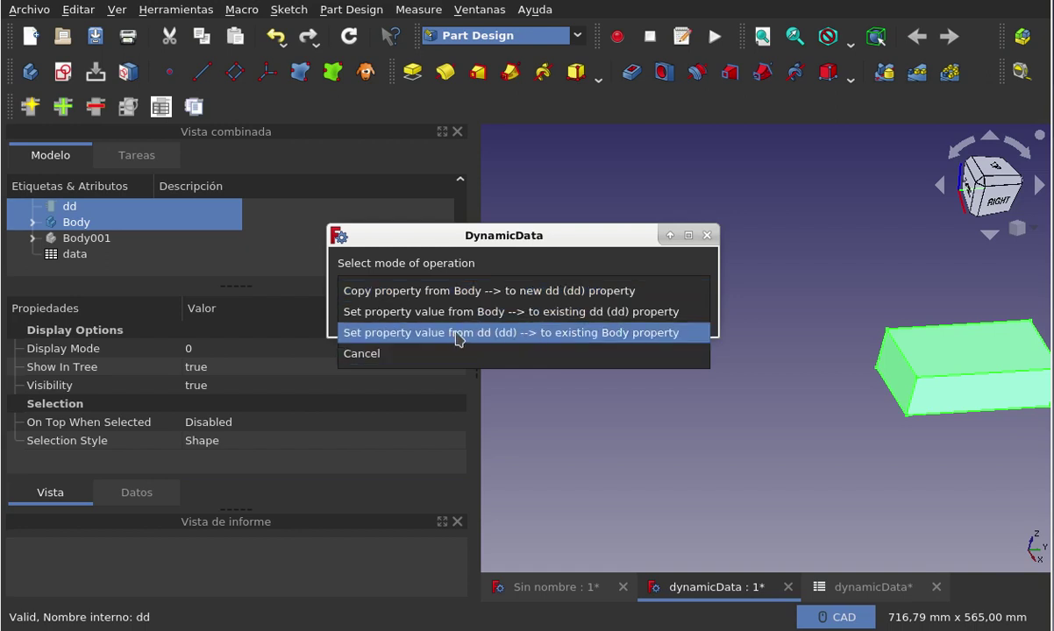
click(456, 333)
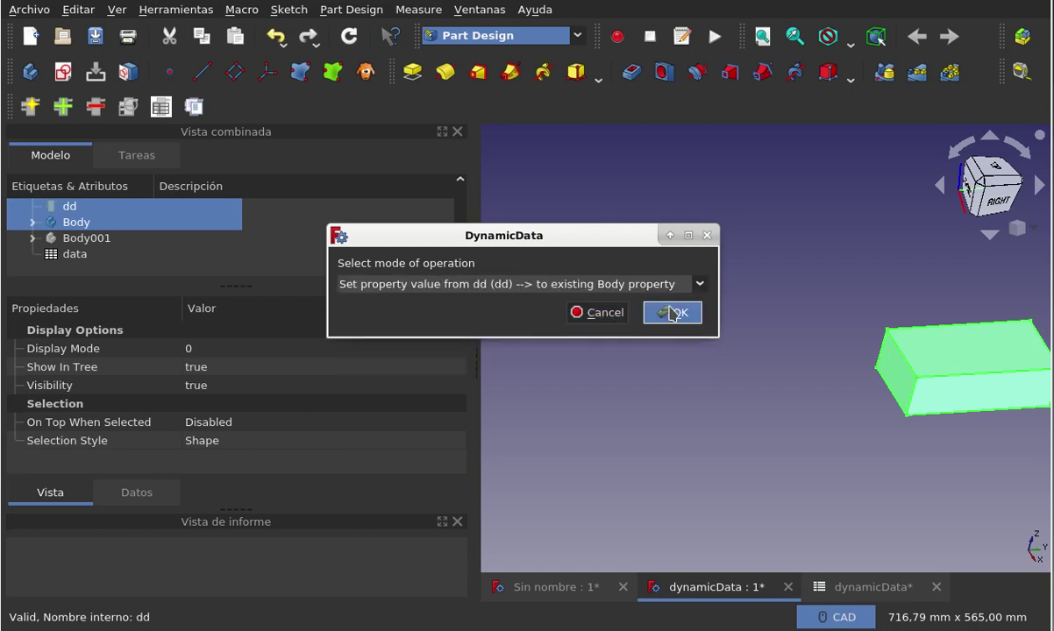
click(630, 292)
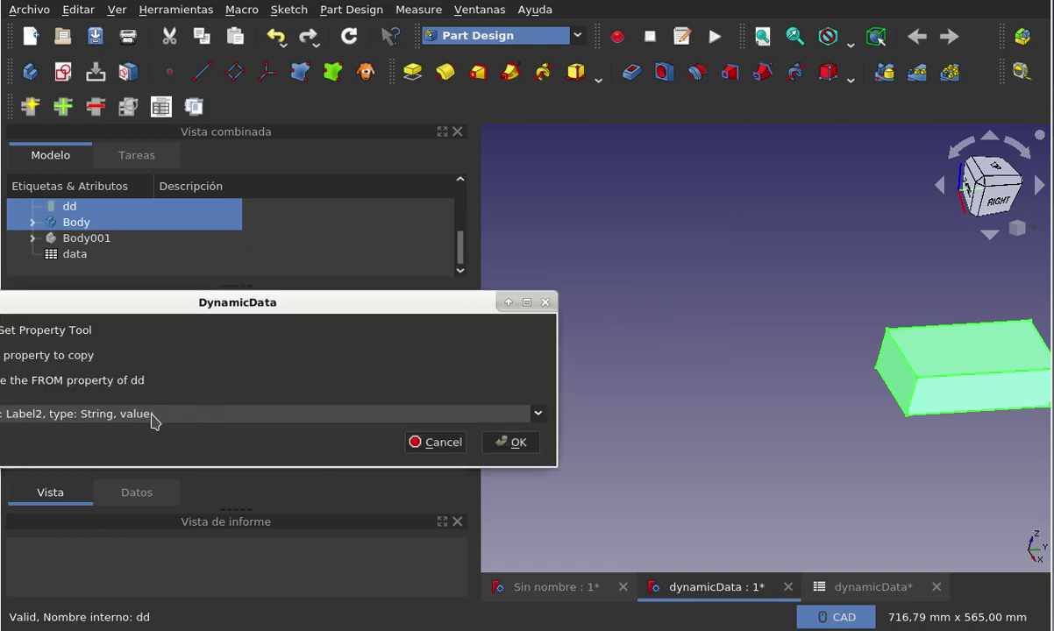
click(218, 414)
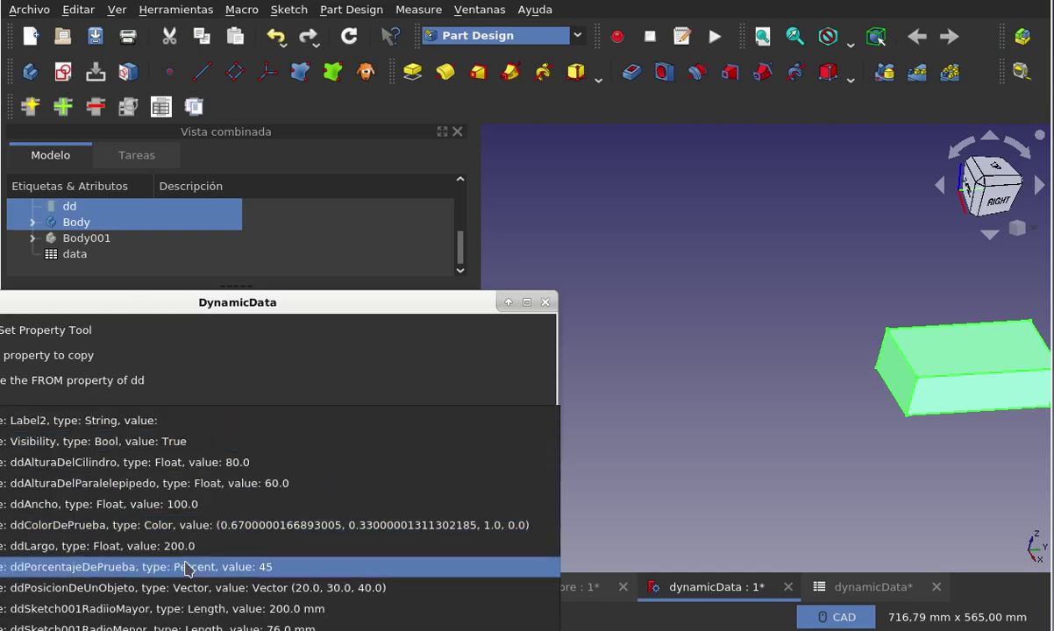
click(263, 567)
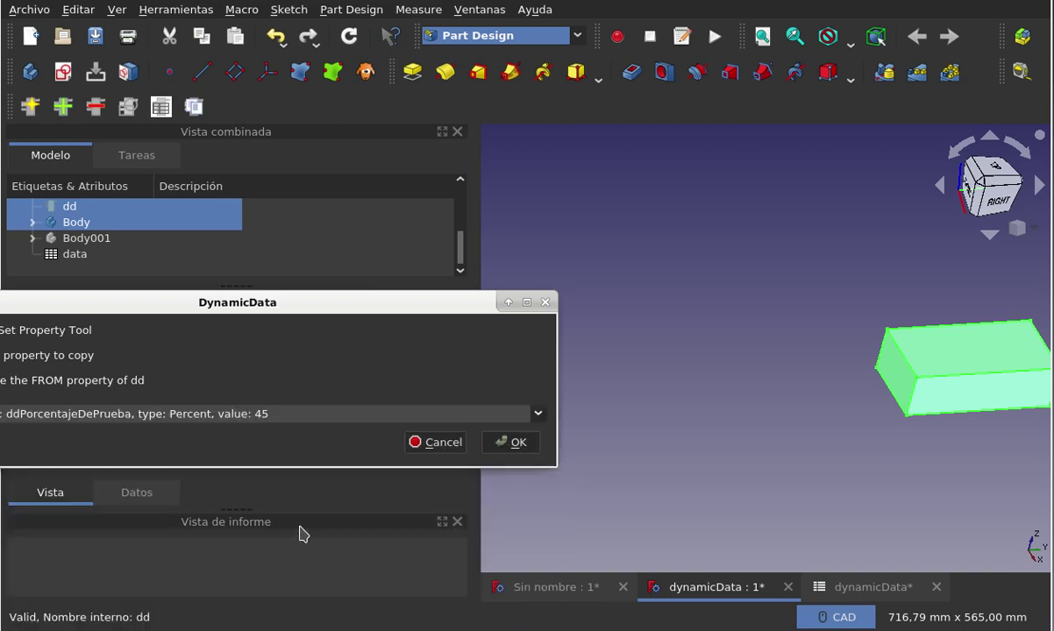
click(514, 442)
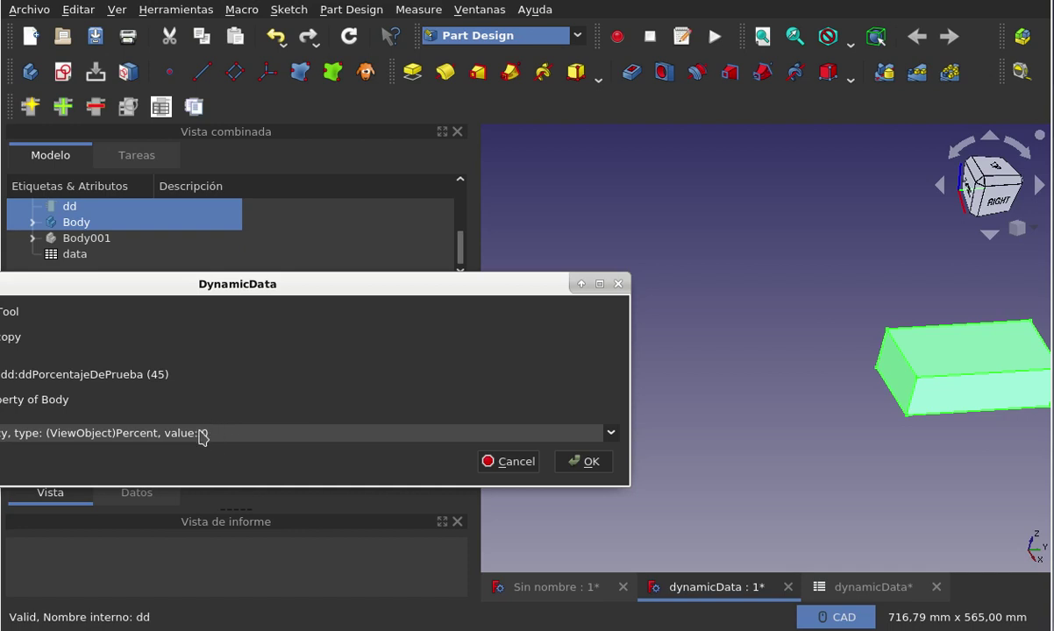
click(592, 464)
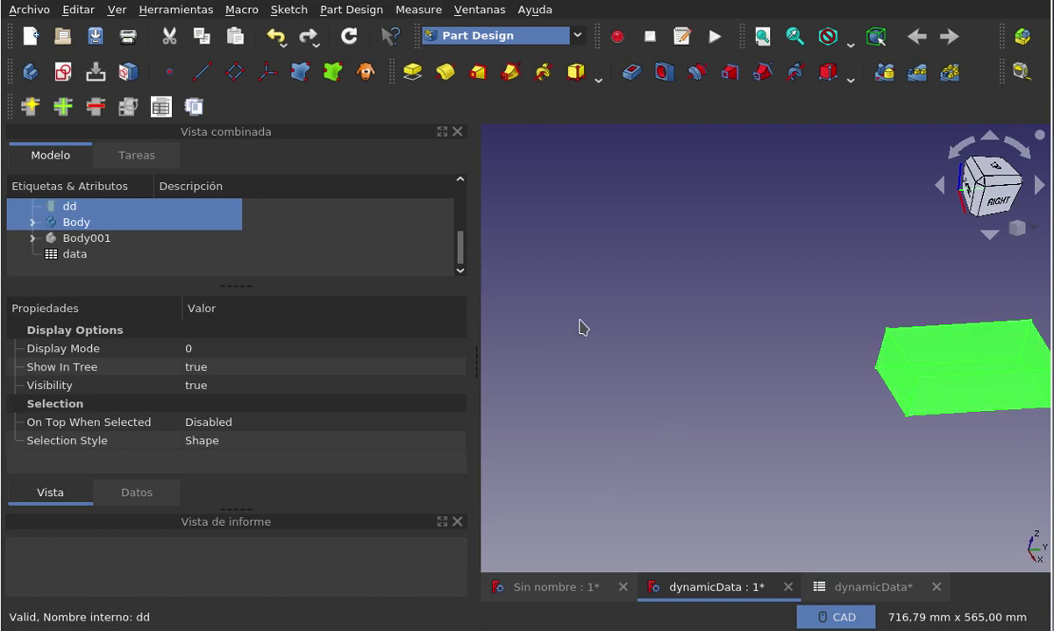
- Check Body's view properties show shape colour [170, 84, 255], then select dd
click(545, 300)
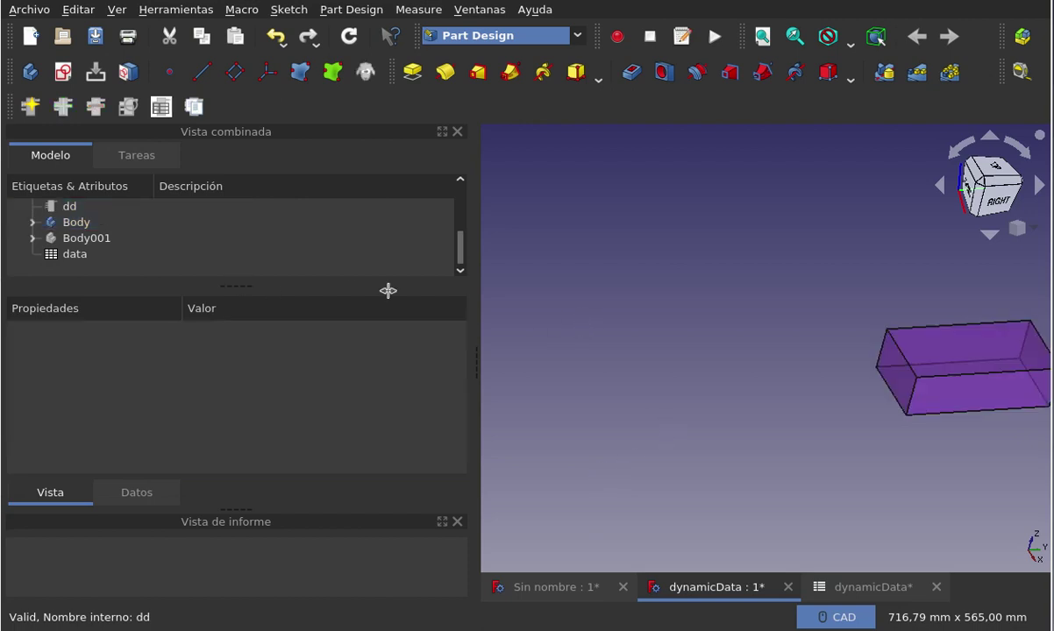
click(85, 229)
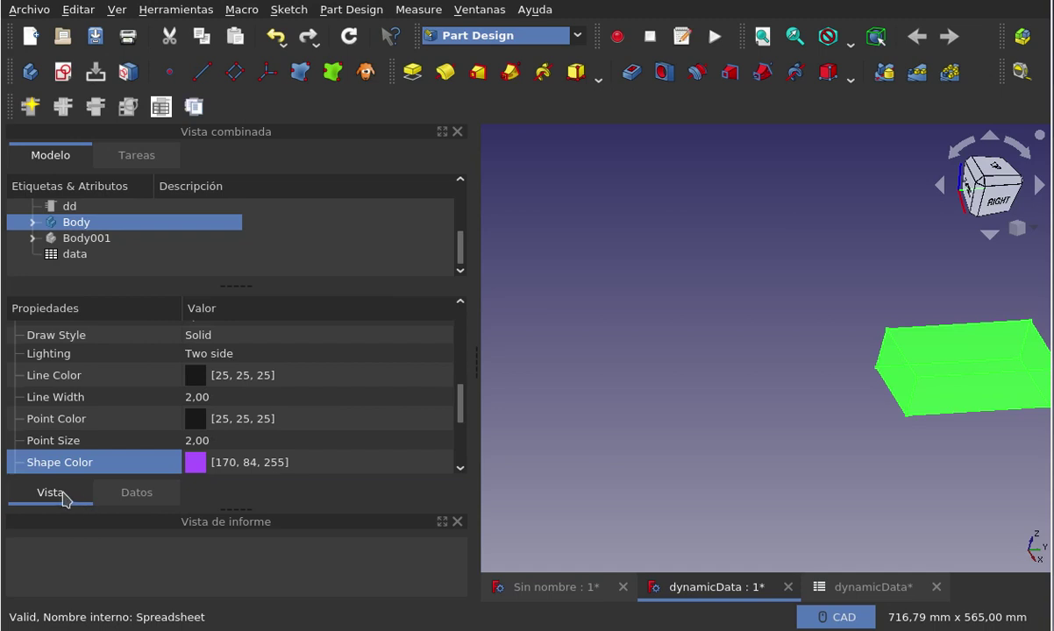
scroll(116, 427, down, 2)
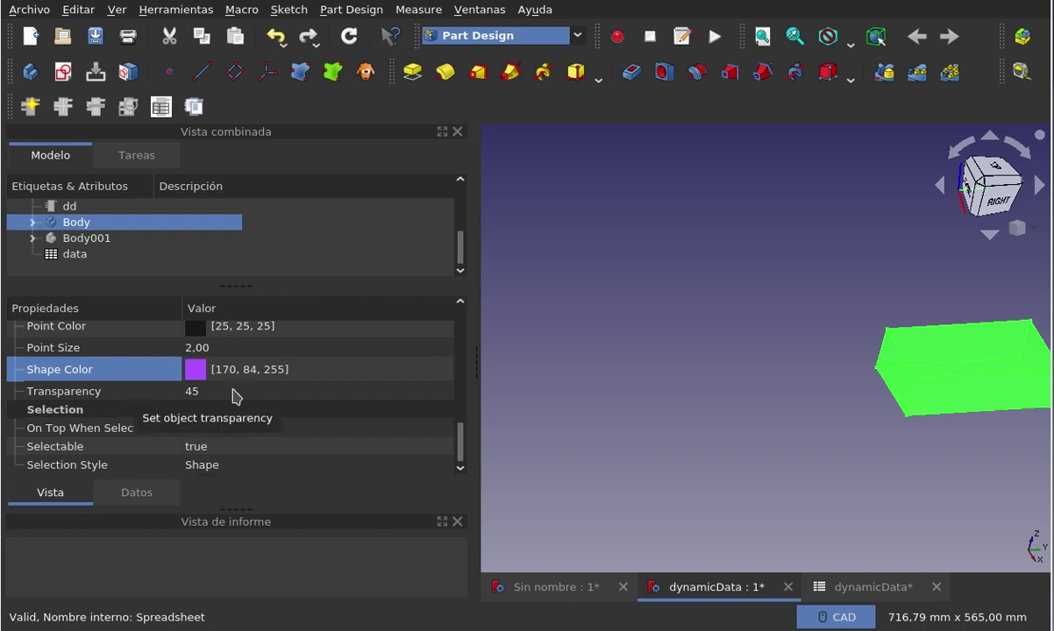
click(614, 365)
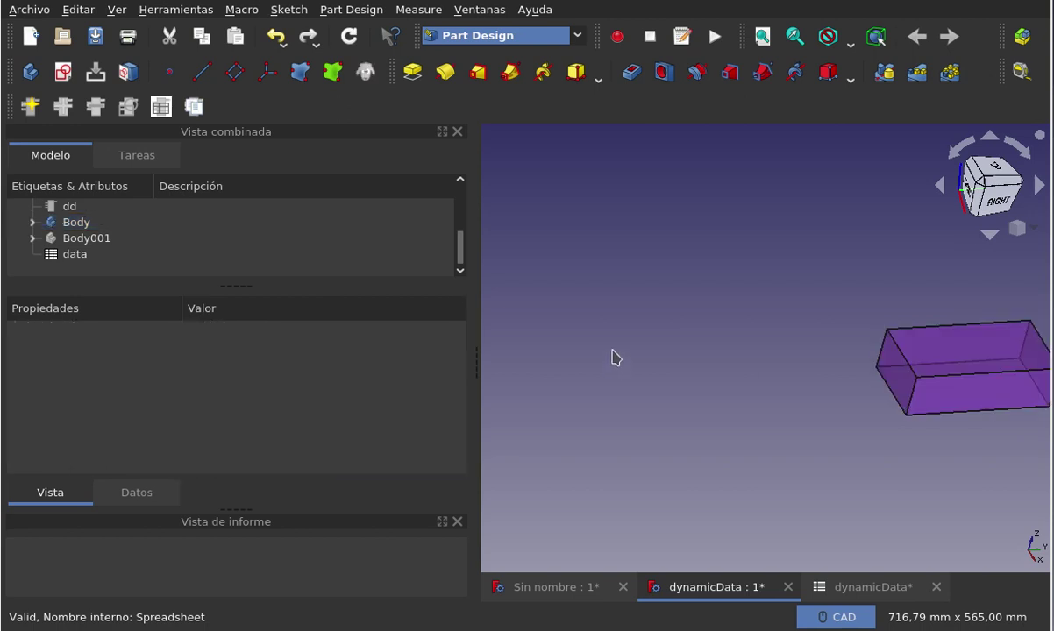
click(81, 213)
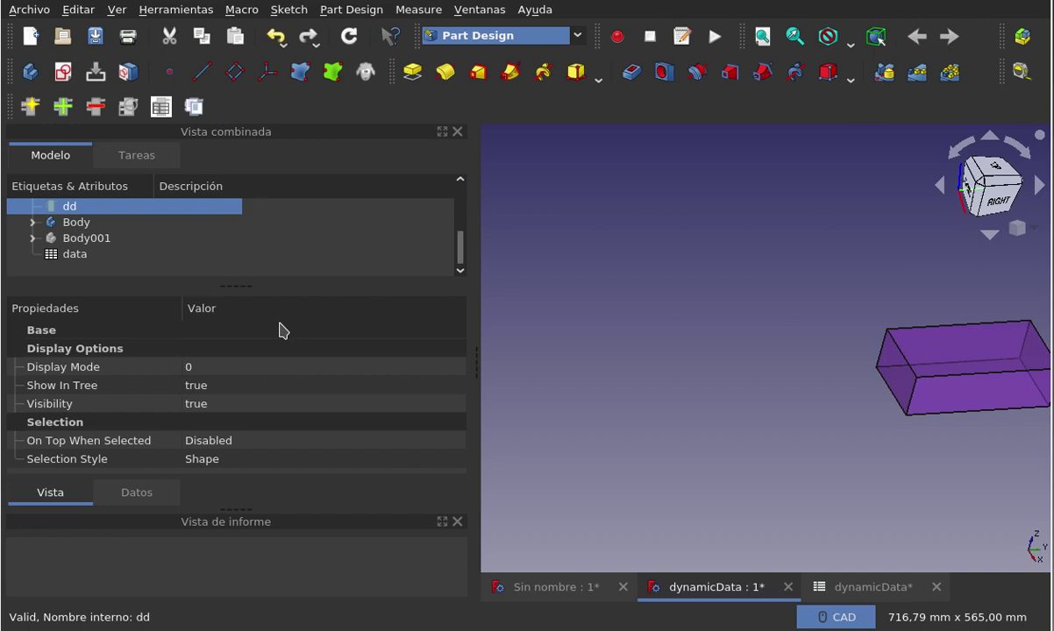
click(89, 225)
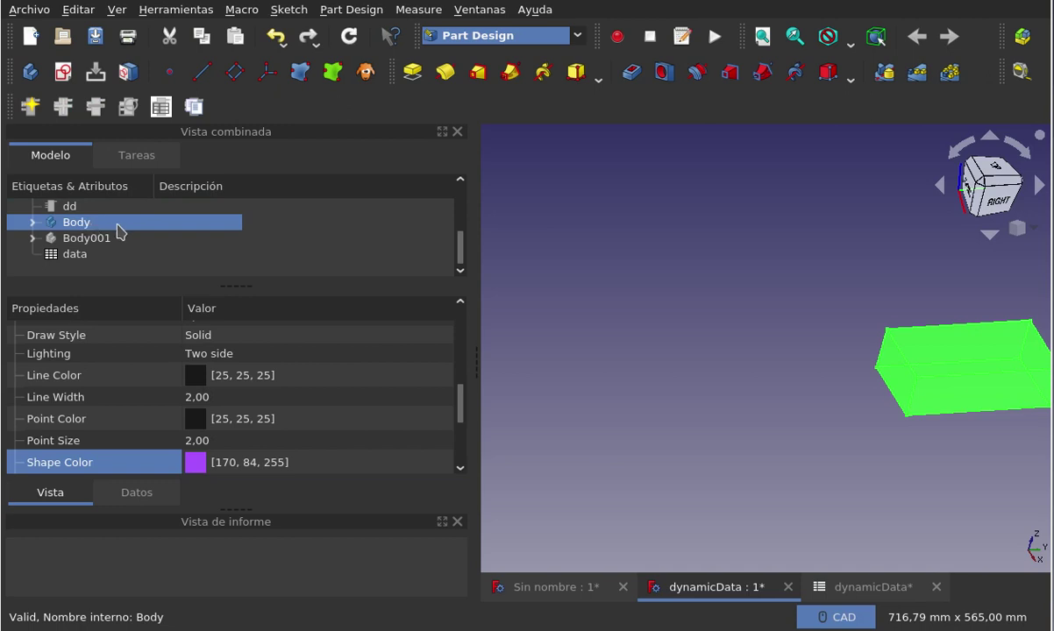
click(77, 206)
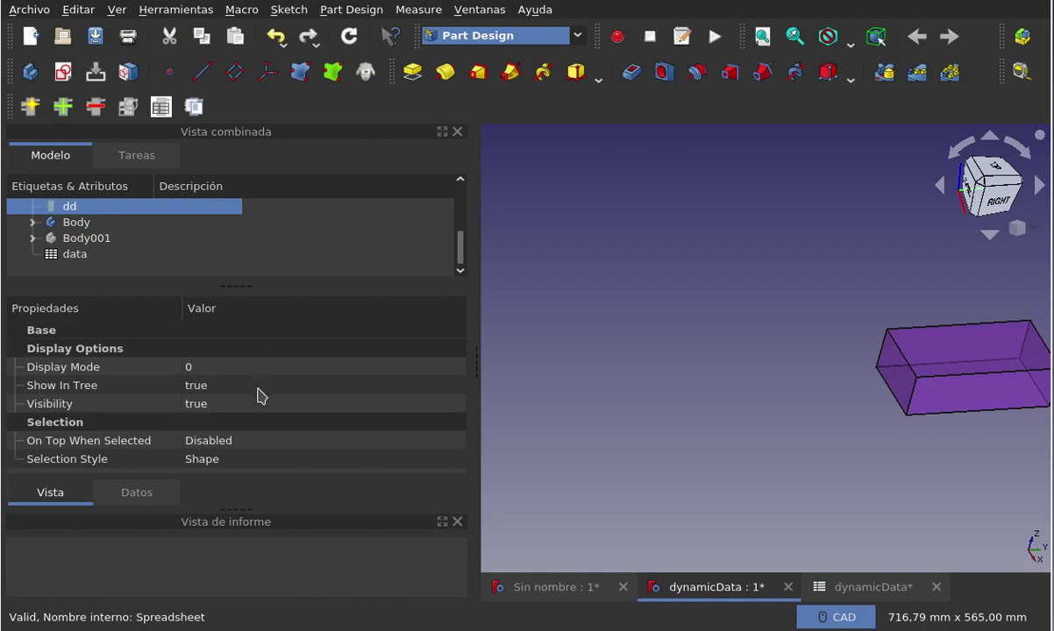
- Review dd's data properties with the property name column widened
click(151, 492)
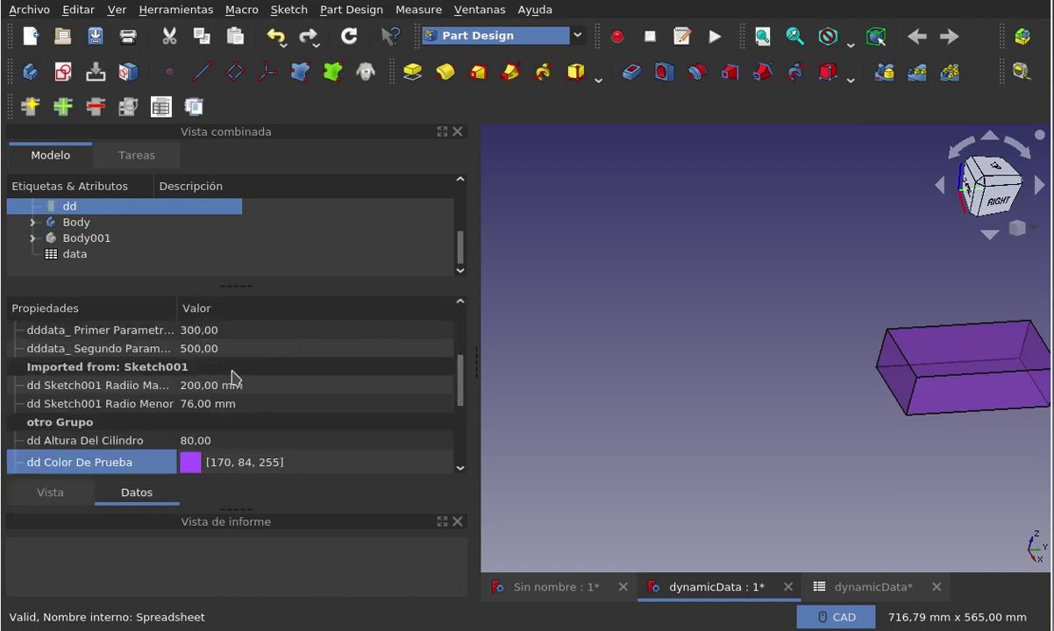
drag(176, 304, 237, 302)
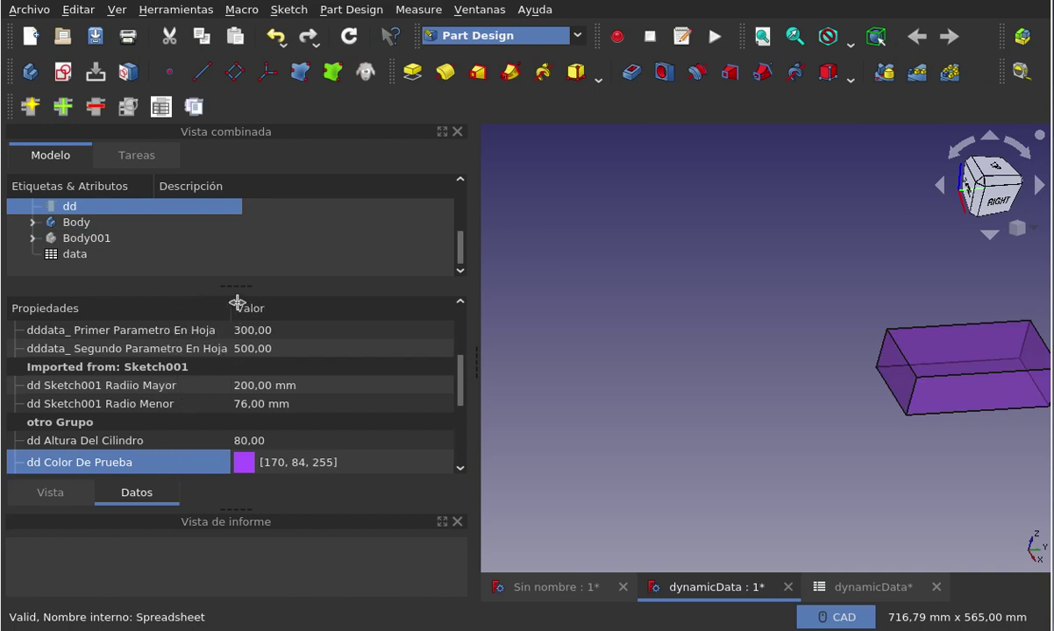
scroll(208, 369, down, 1)
scroll(208, 369, down, 1)
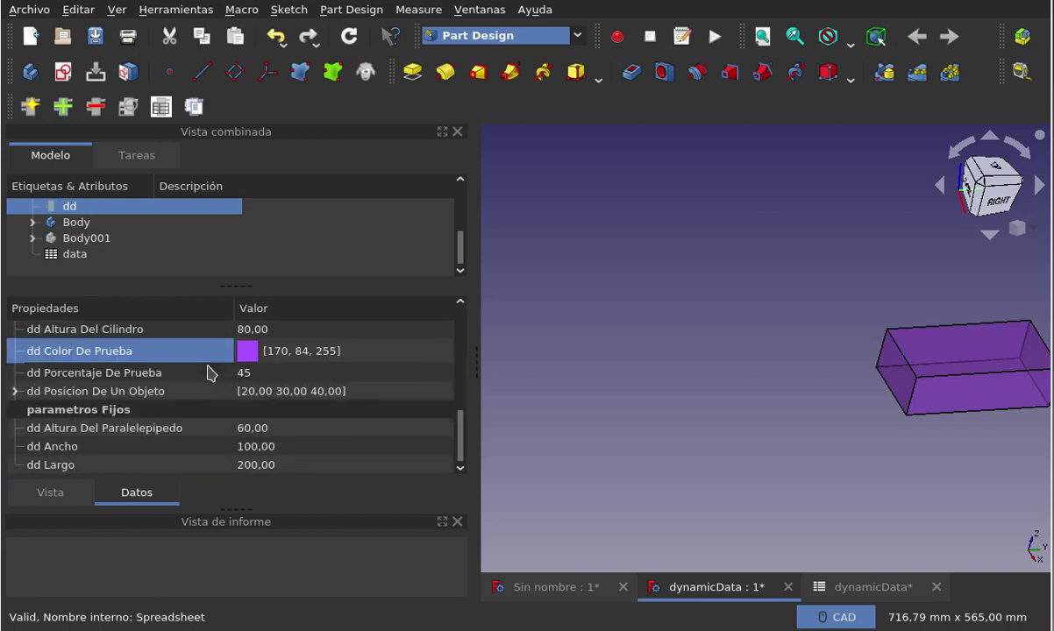
scroll(208, 372, up, 2)
scroll(207, 373, up, 1)
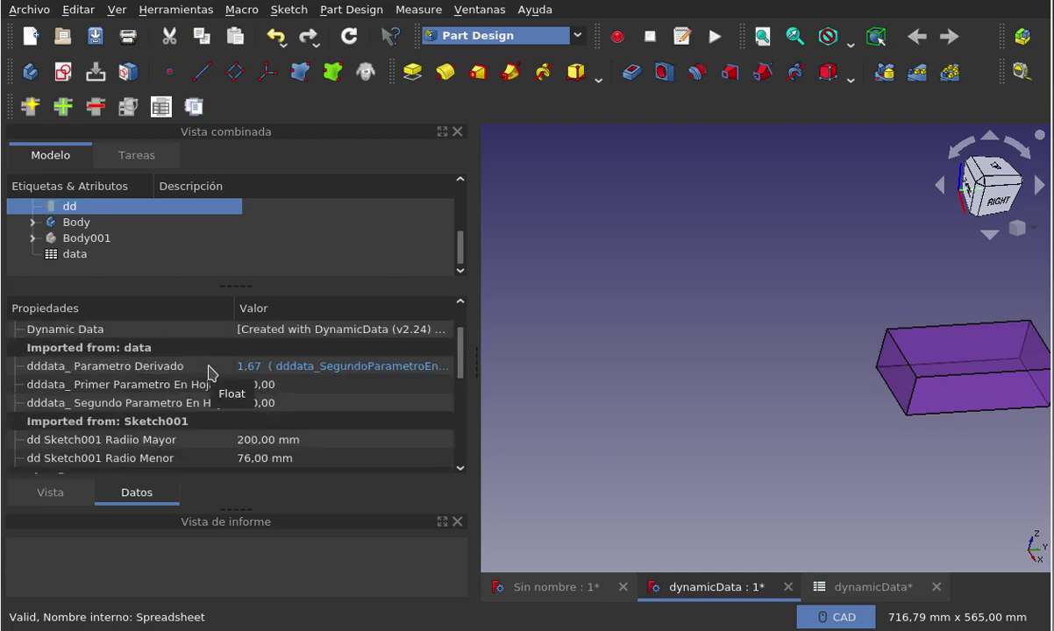
scroll(208, 372, up, 1)
scroll(208, 373, down, 2)
scroll(208, 369, down, 1)
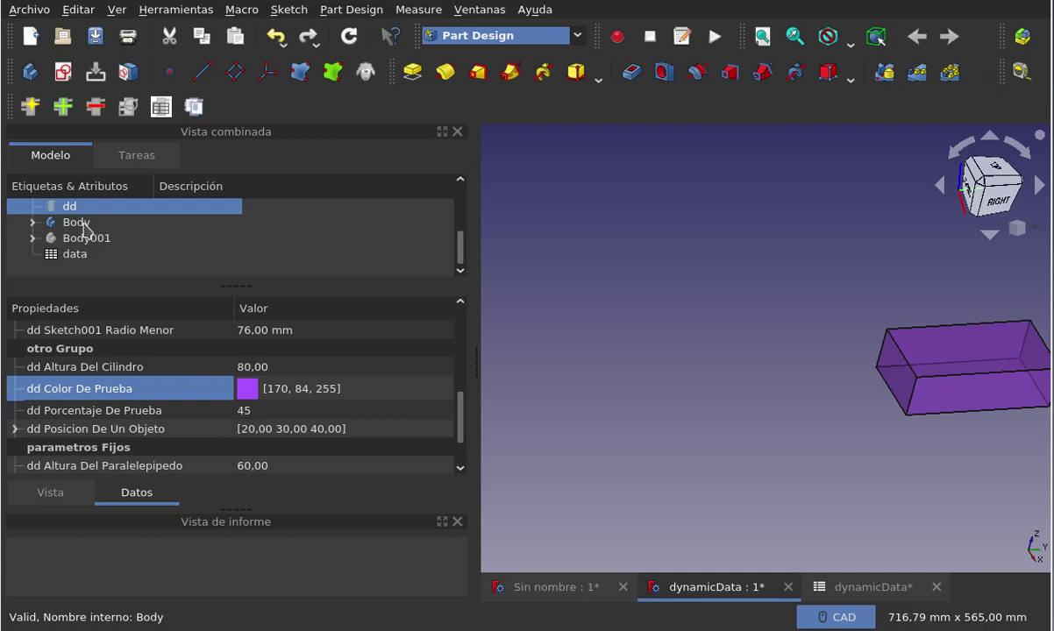
- Select dd and Body together
click(82, 223)
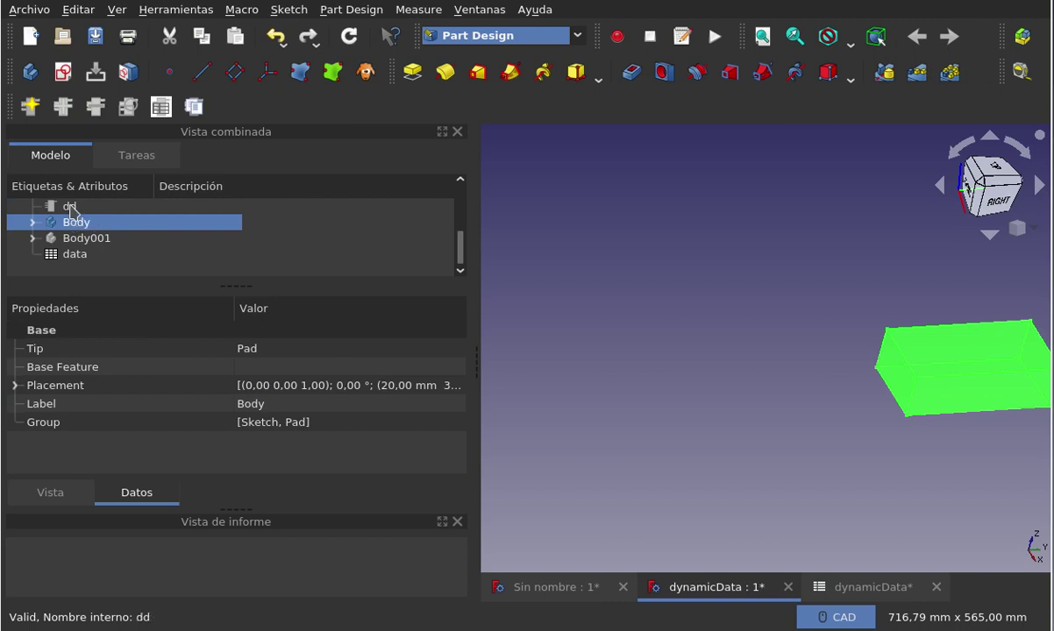
click(83, 203)
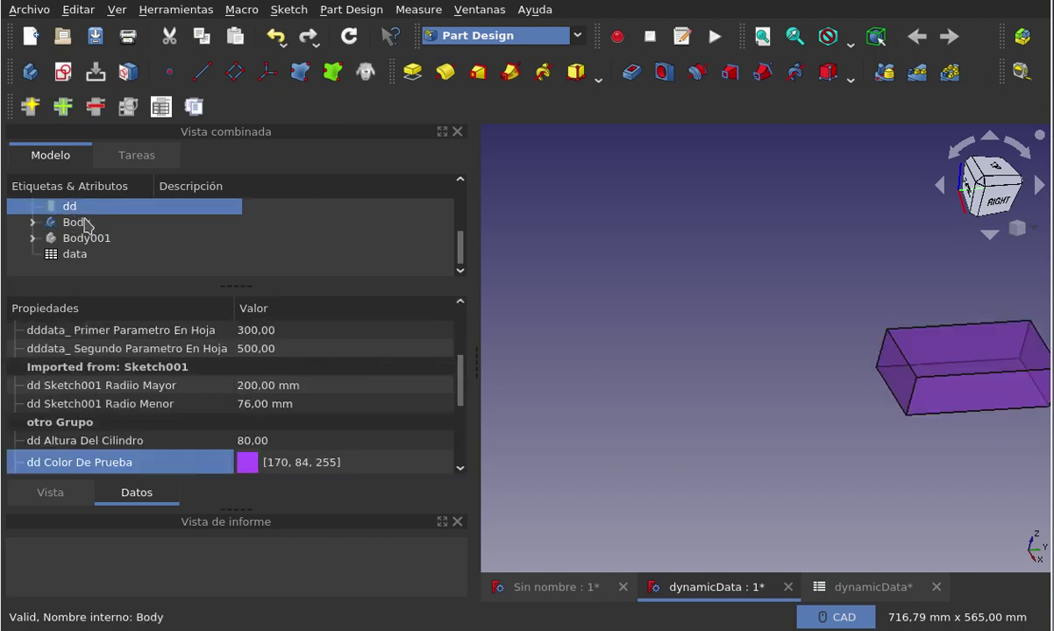
ctrl+click(83, 224)
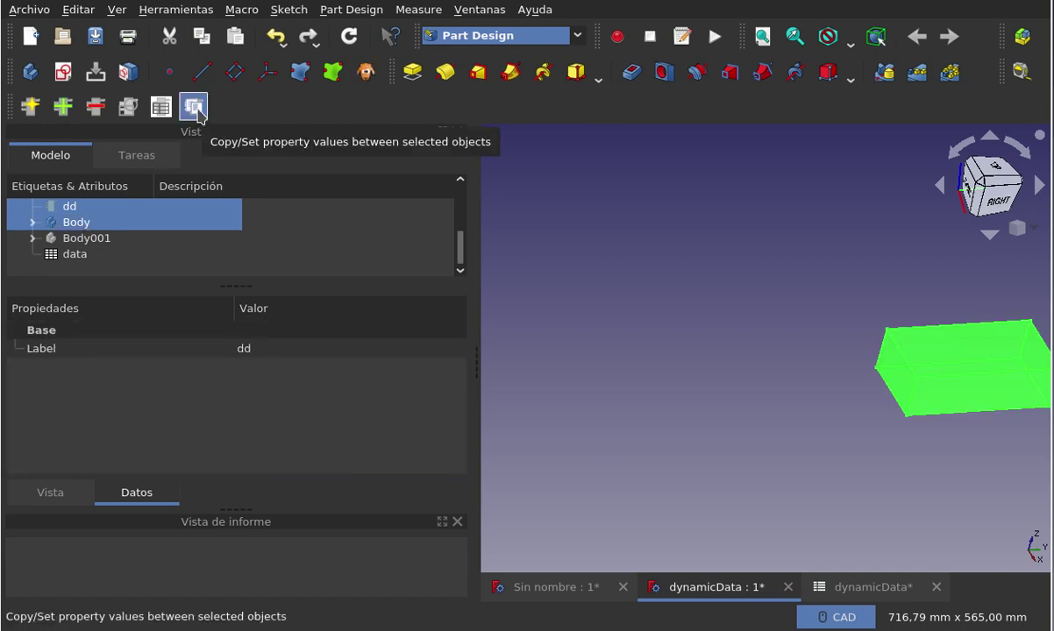
- Copy Body's Placement (Pos 20,30,40) into a new dd property, proposed as ddPlacement
click(197, 114)
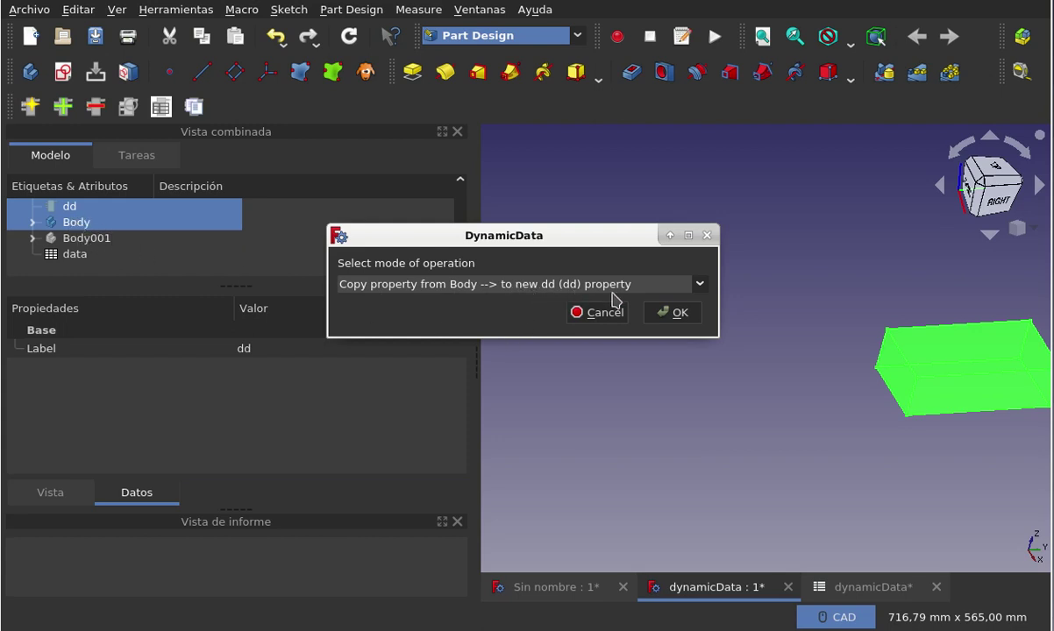
click(679, 316)
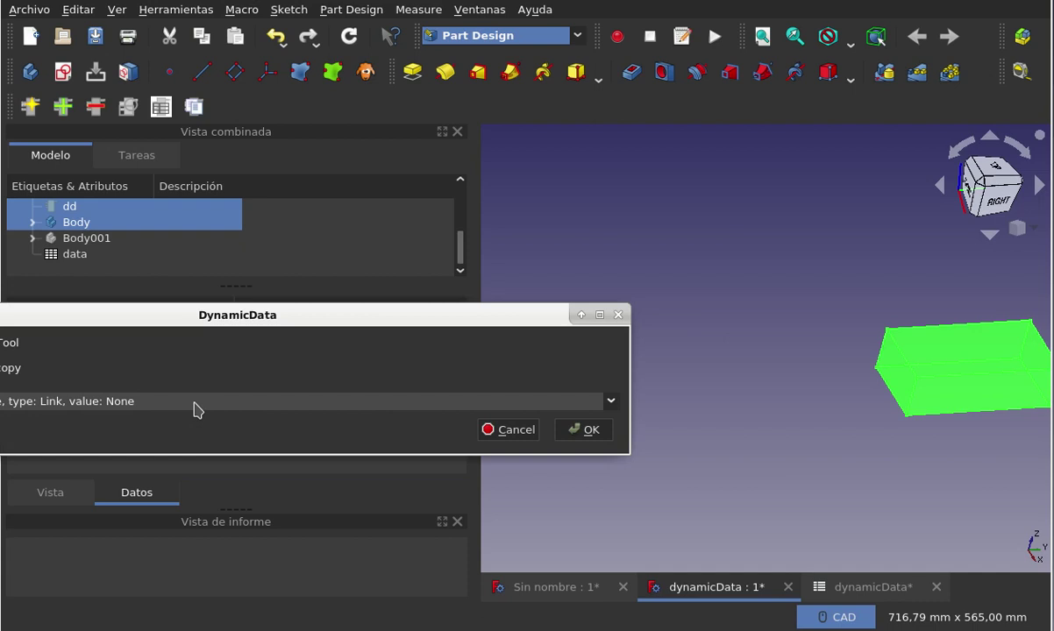
click(195, 409)
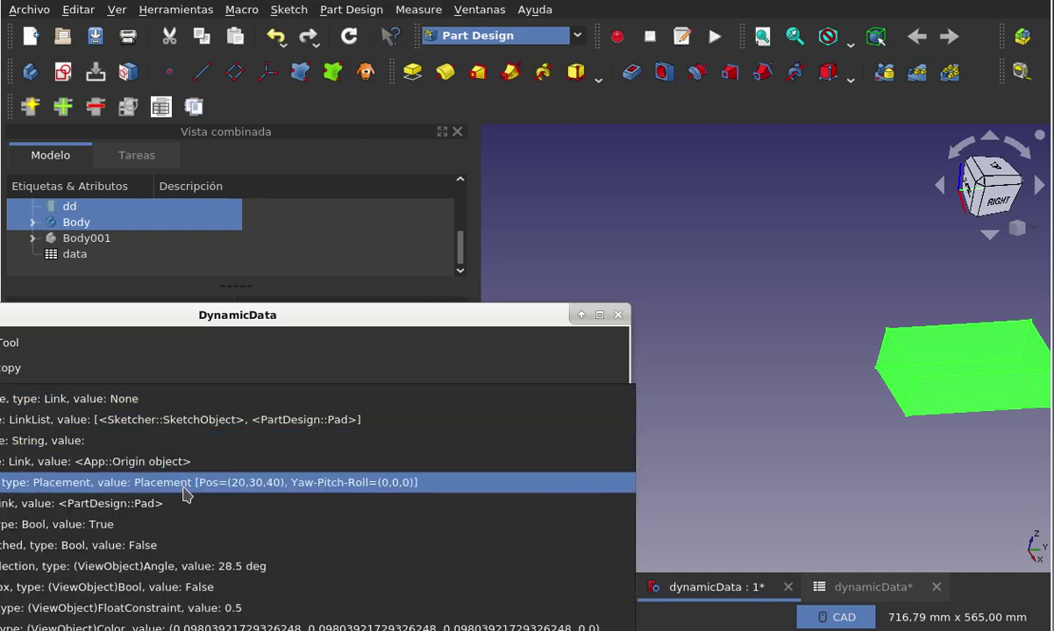
click(111, 483)
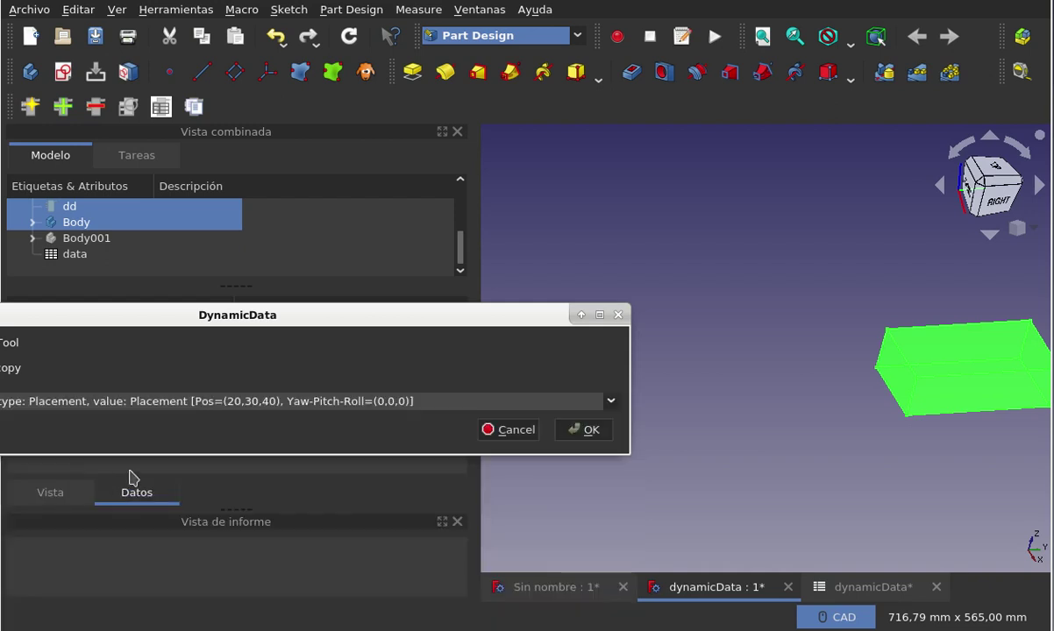
click(584, 430)
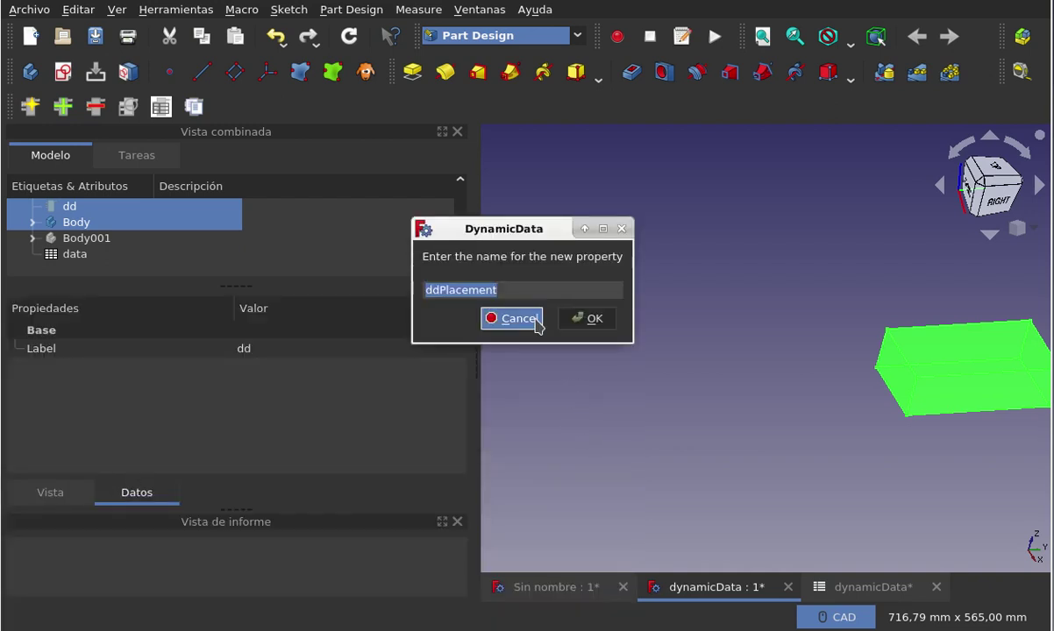
- Name the new dd property ddPlacementDeBody
click(520, 287)
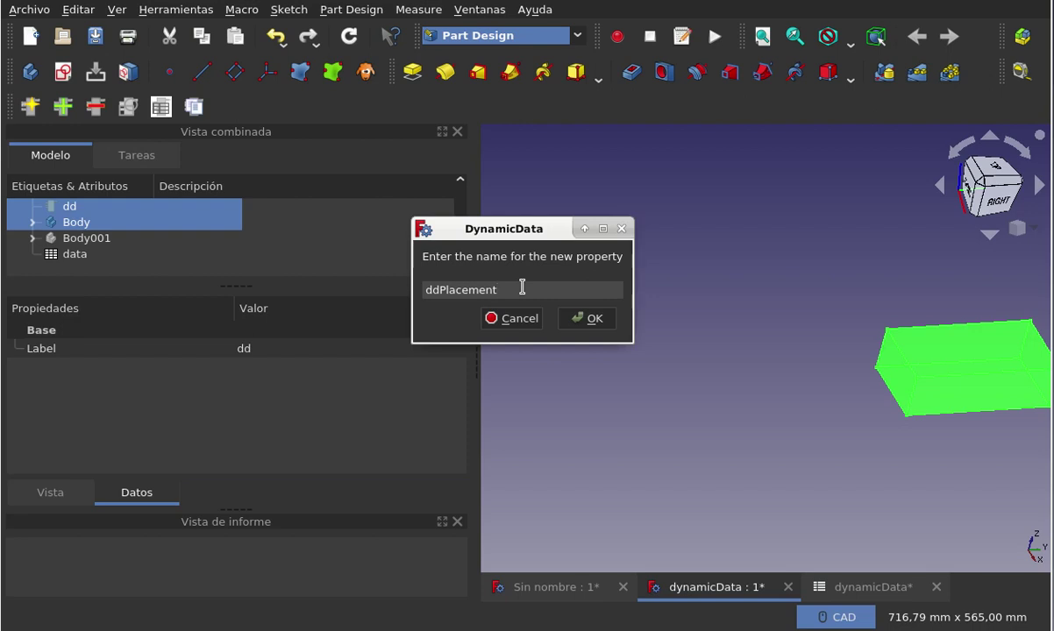
text(De)
text(B)
text(ody)
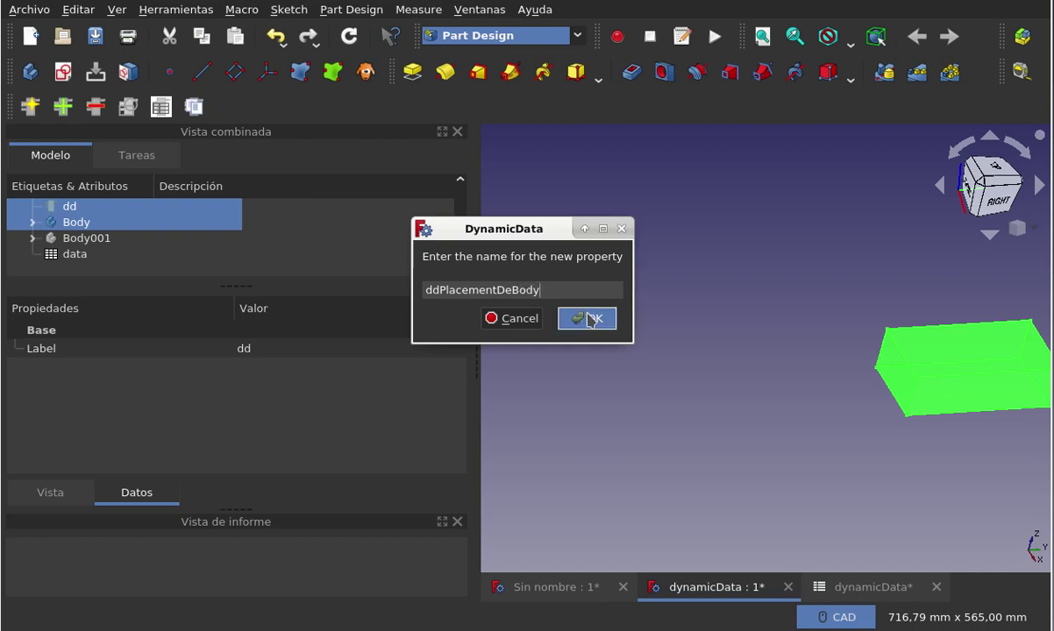
click(590, 321)
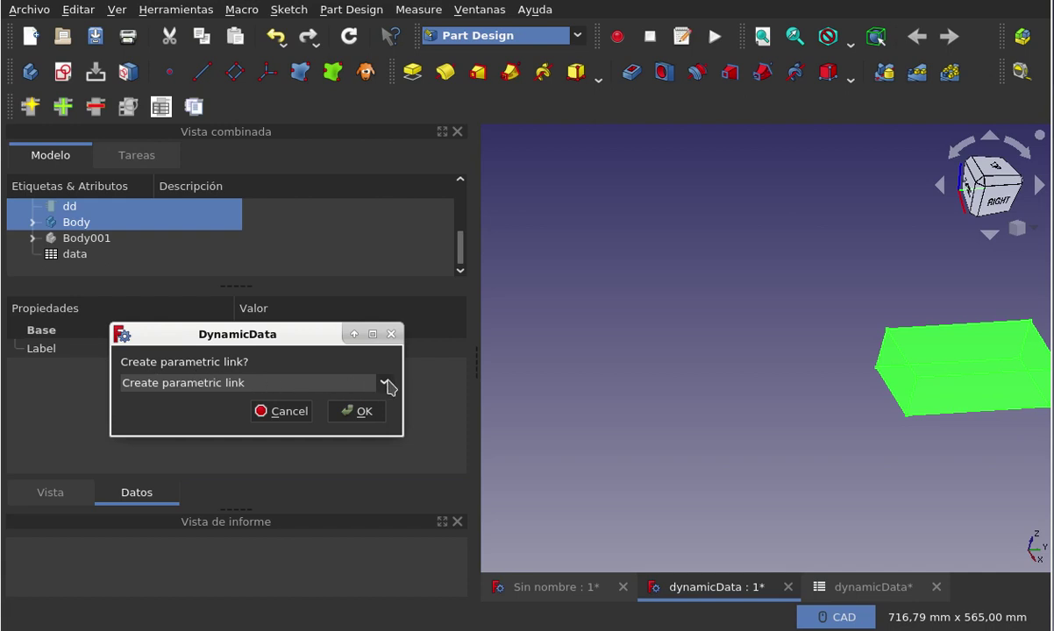
- Choose 'Create parametric link' so ddPlacementDeBody follows Body's Placement
click(389, 388)
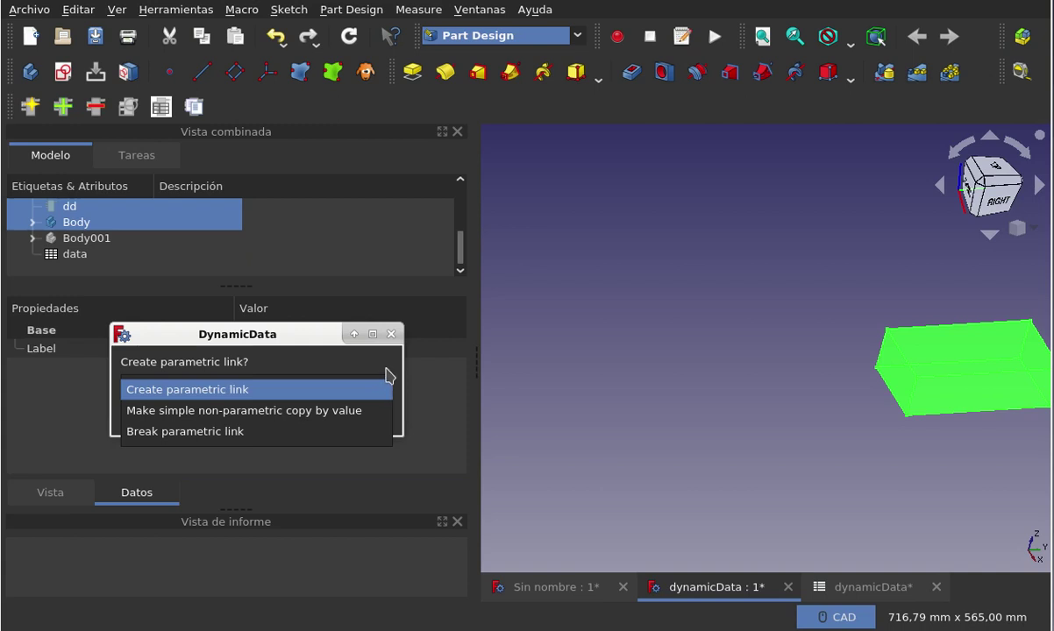
click(300, 319)
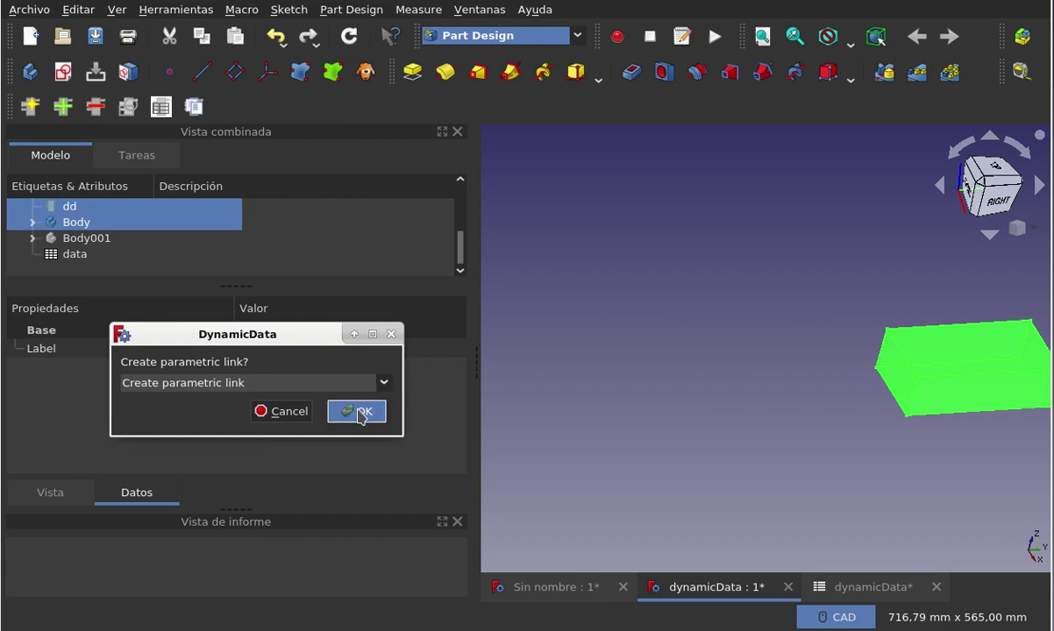
click(361, 412)
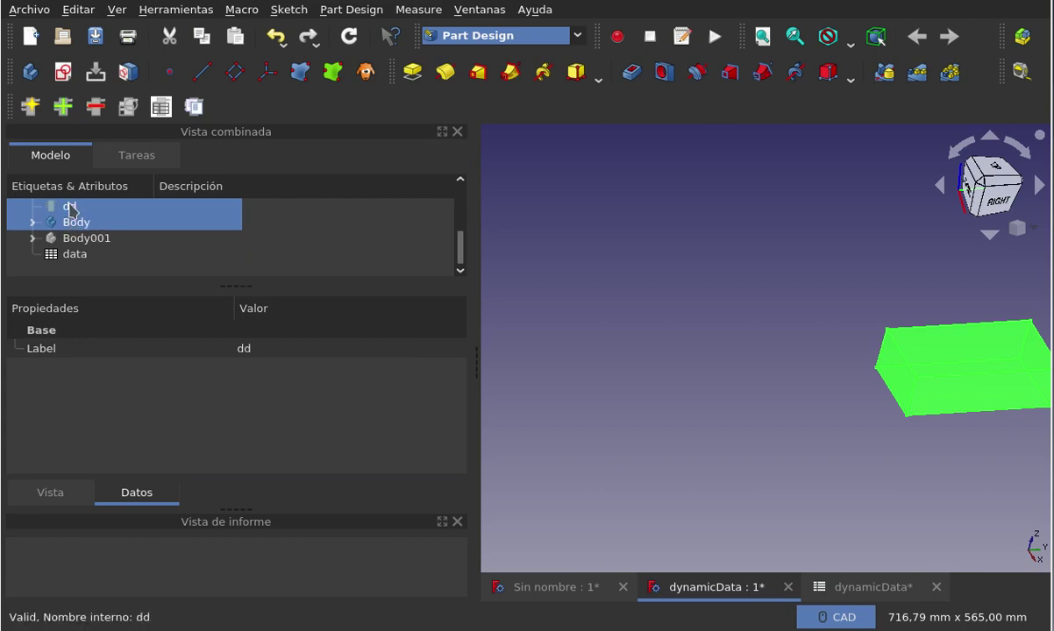
- Select dd to list its data properties, including ddAlturaDelCilindro and ddColorDePrueba
click(70, 209)
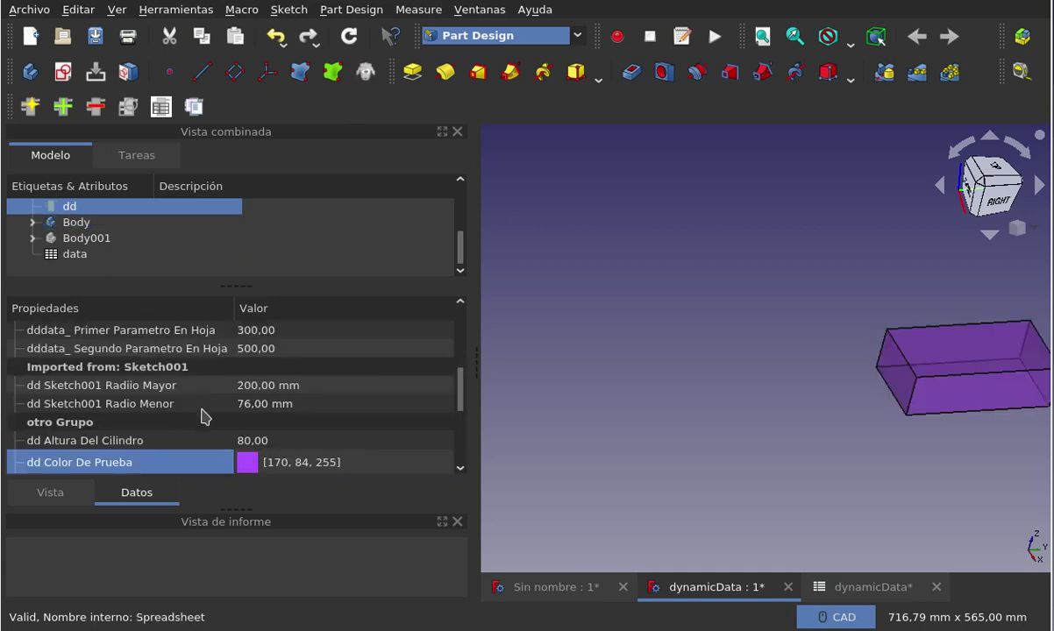